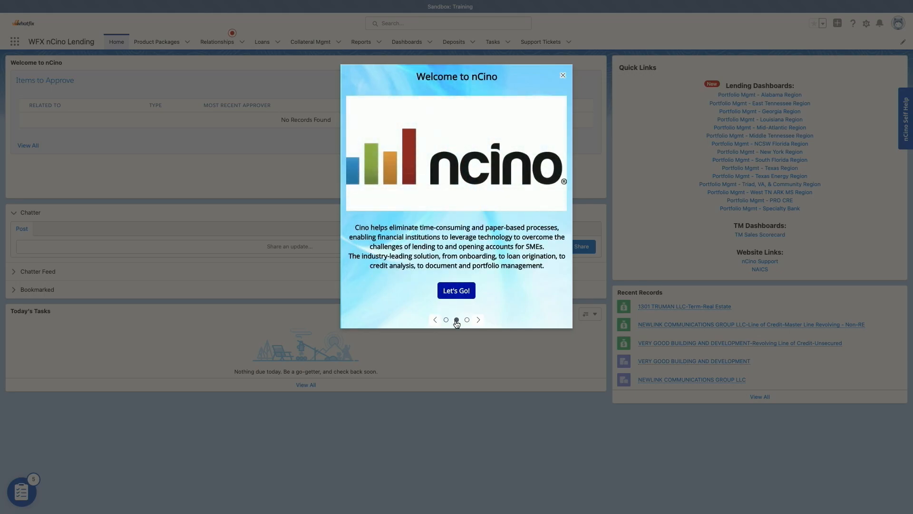
- Page through the Welcome to nCino slides and start the overview tour from the first slide
click(467, 321)
click(446, 320)
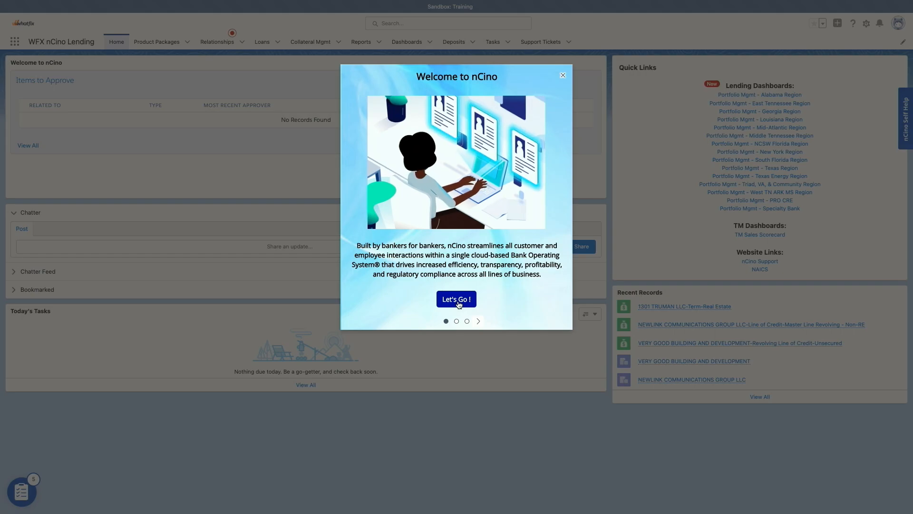
click(457, 300)
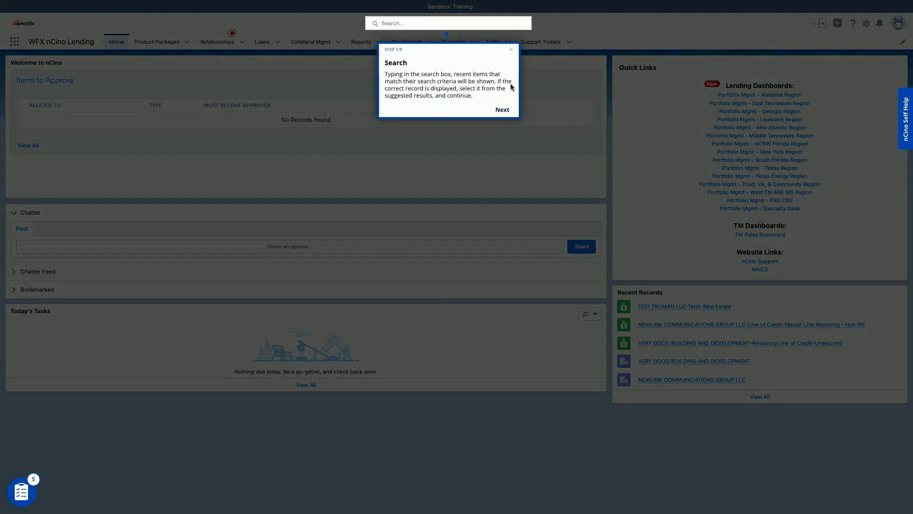
- Go through every stop of the nCino overview tour, starting at Search, and dismiss the completion message
click(507, 115)
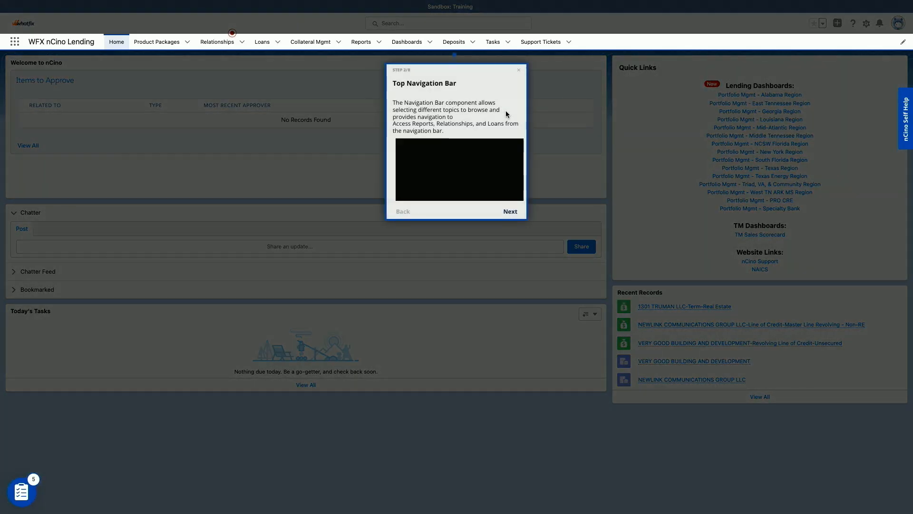
click(510, 211)
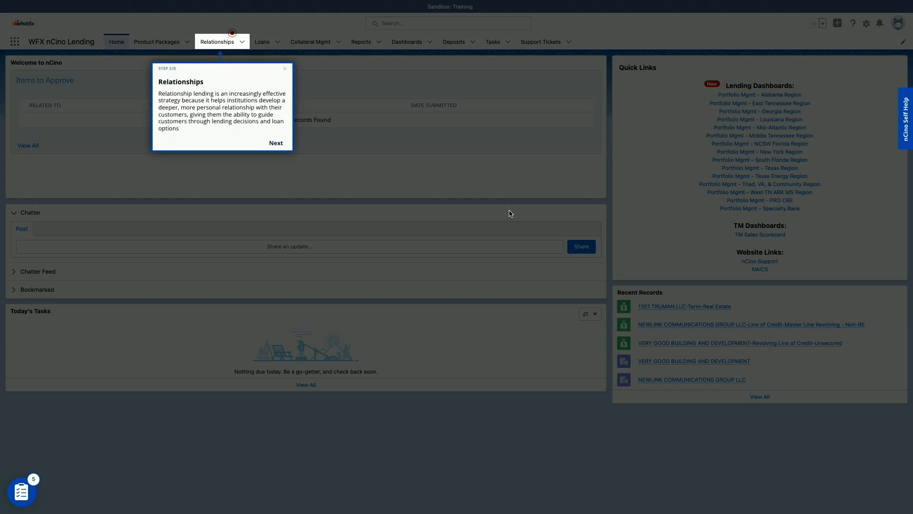
click(276, 143)
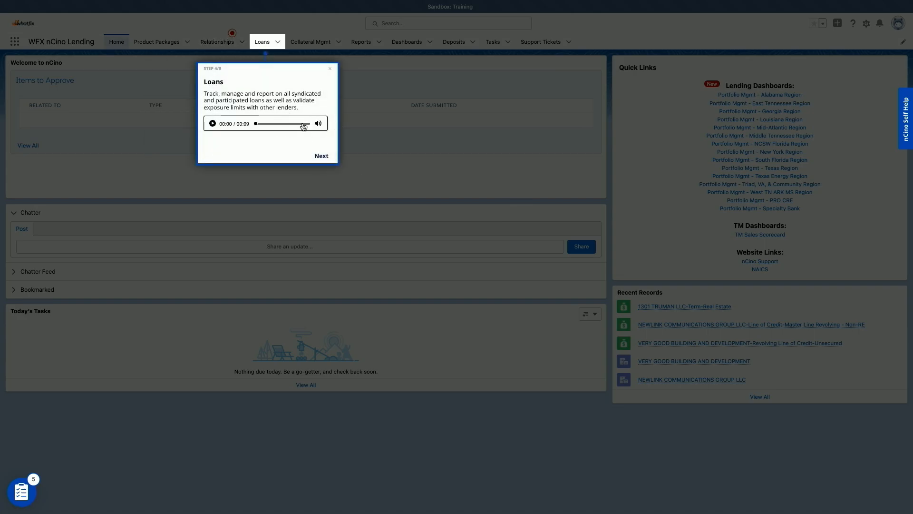
click(318, 156)
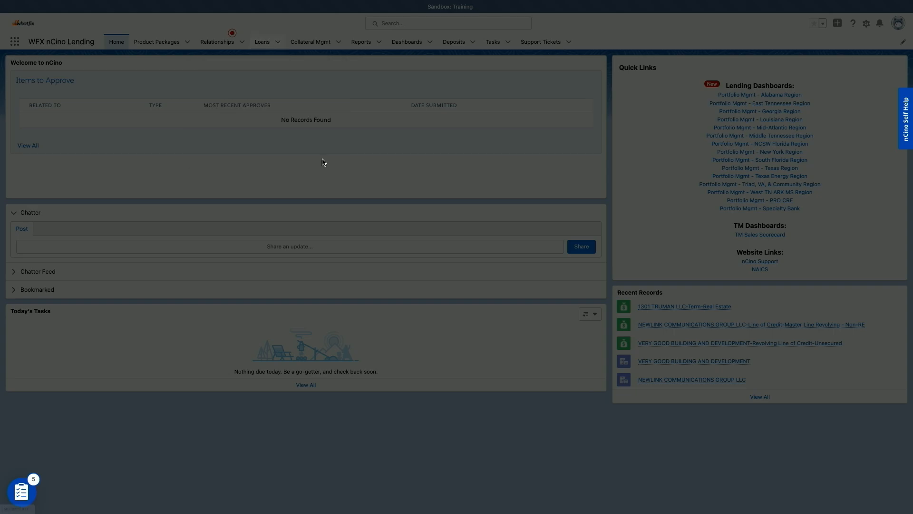
click(370, 150)
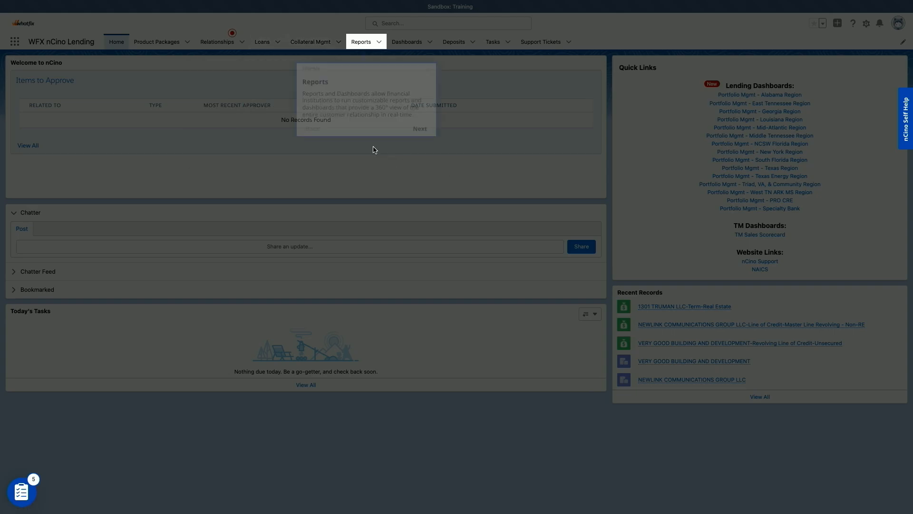
click(419, 128)
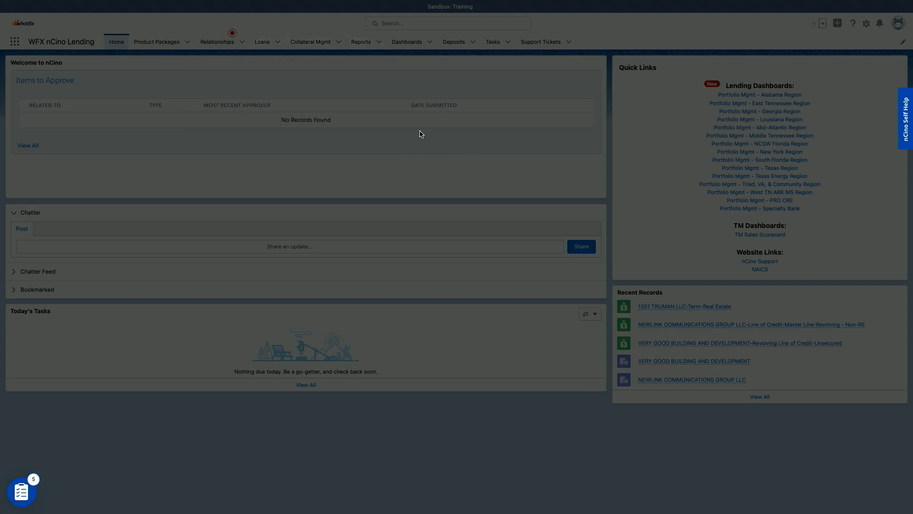
click(893, 97)
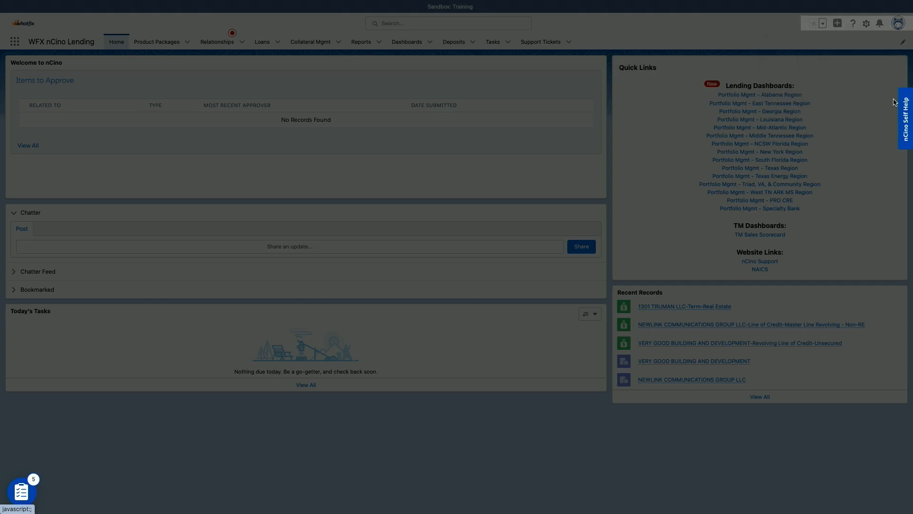
click(868, 140)
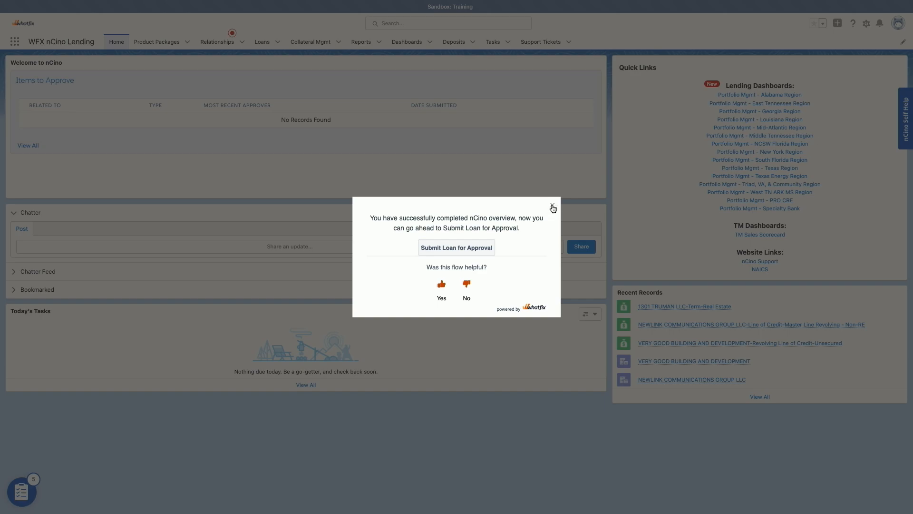
click(553, 208)
- Check the Training Documents folder in the task list, and open and close the nCino Document Manager Product Feature video
mouse_move(16, 496)
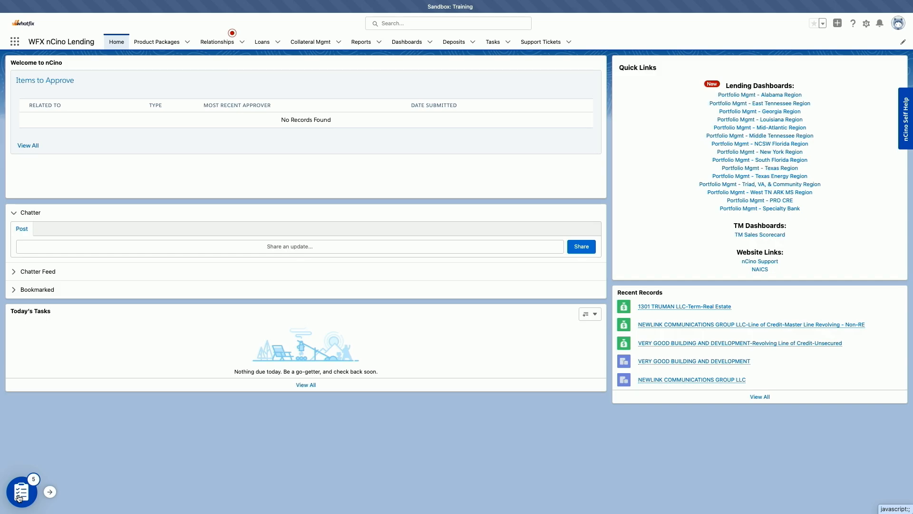
click(19, 497)
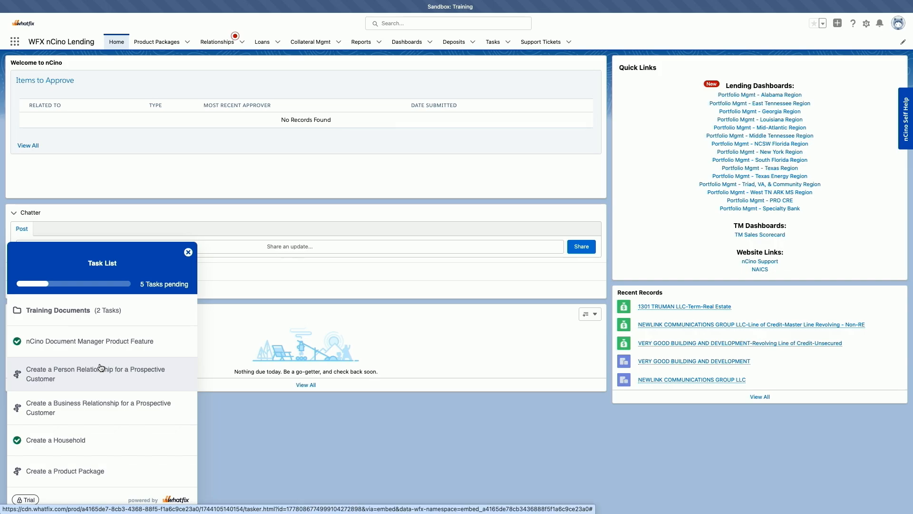
click(76, 314)
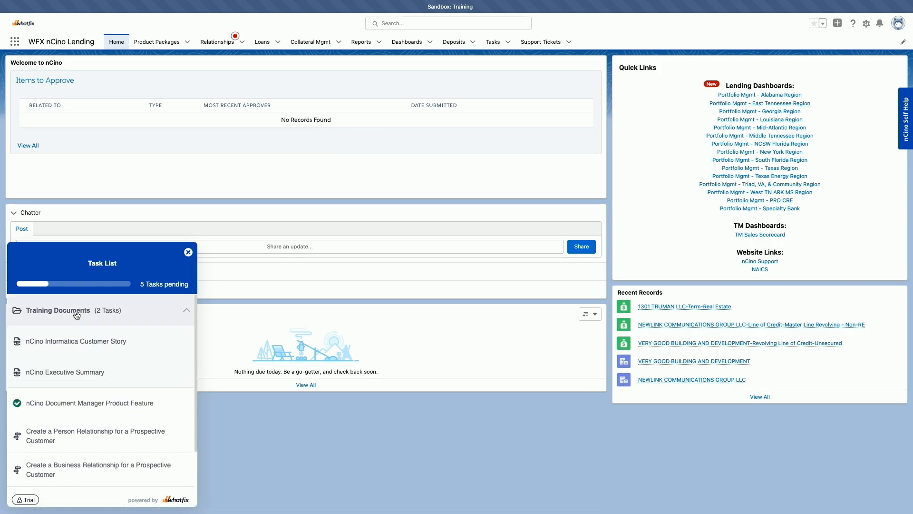
click(76, 313)
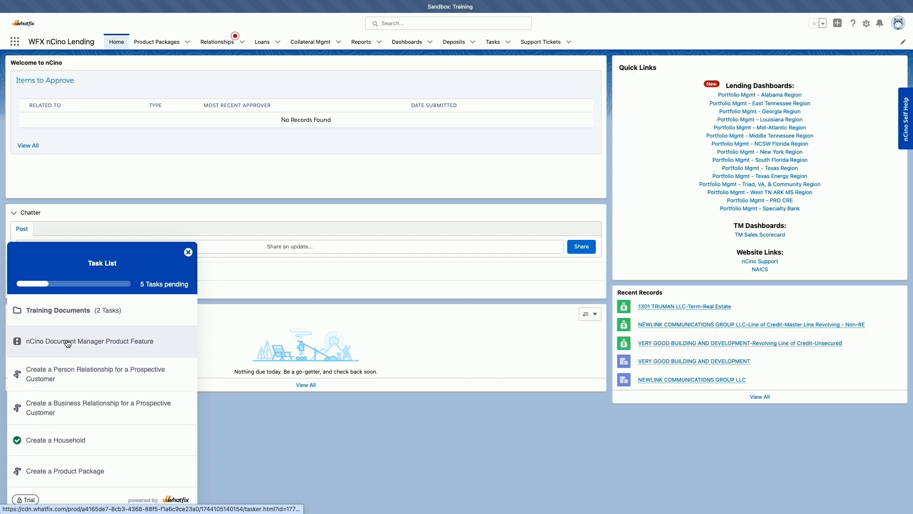
click(96, 349)
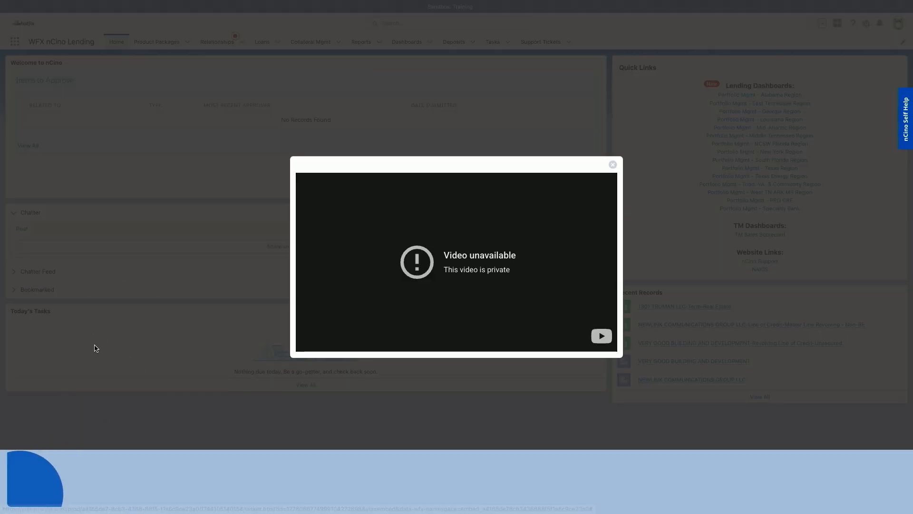
click(612, 164)
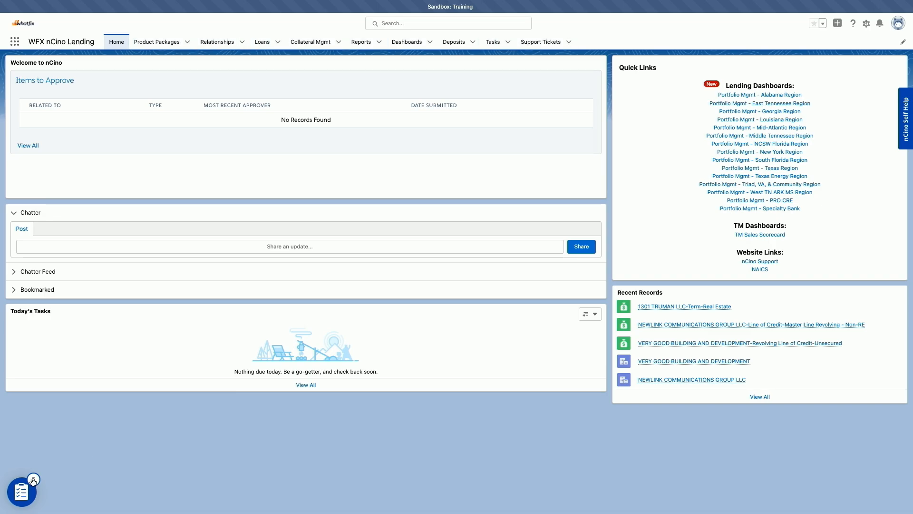
- Launch the task list's Create a Person Relationship for a Prospective Customer flow and close it at its first step
click(22, 491)
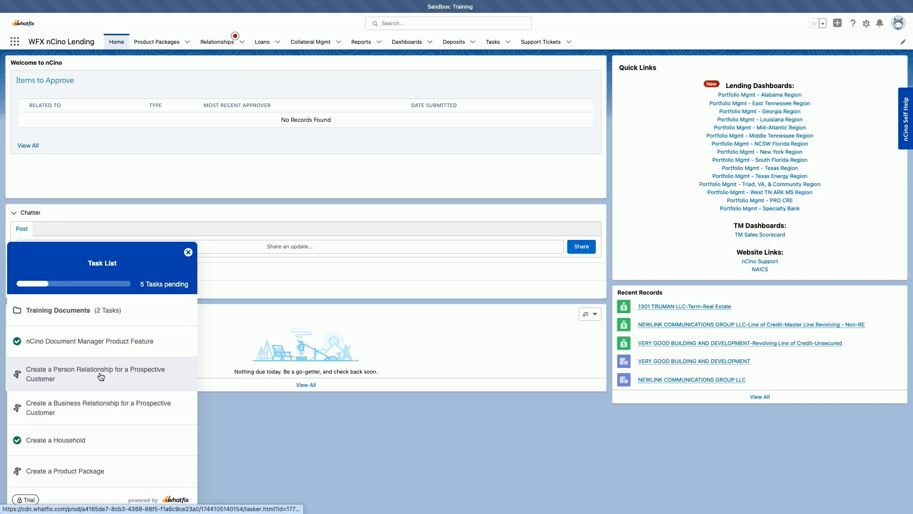
click(111, 377)
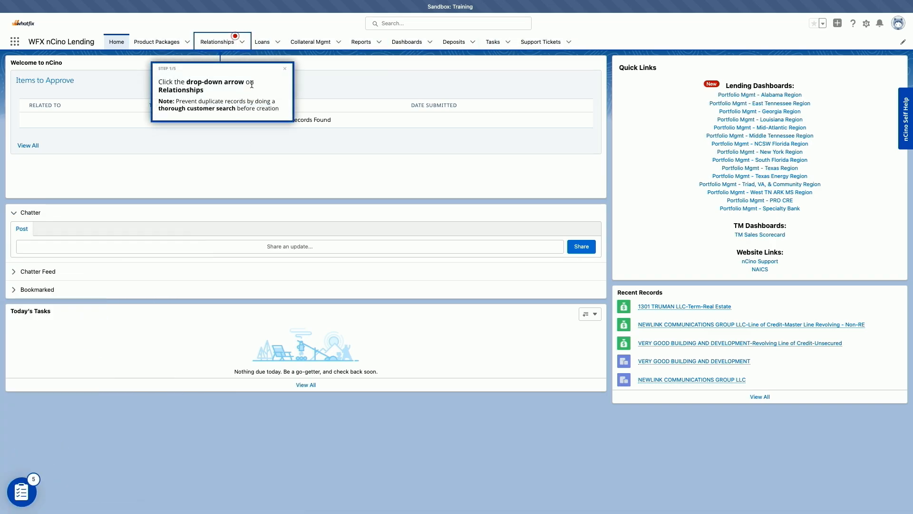
click(285, 69)
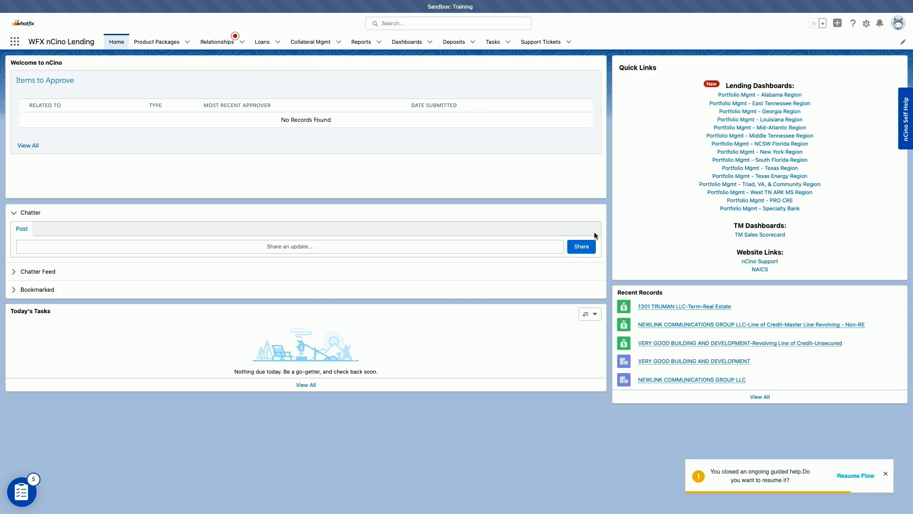
- Search Self Help for "how do I edit the loan application"
click(908, 119)
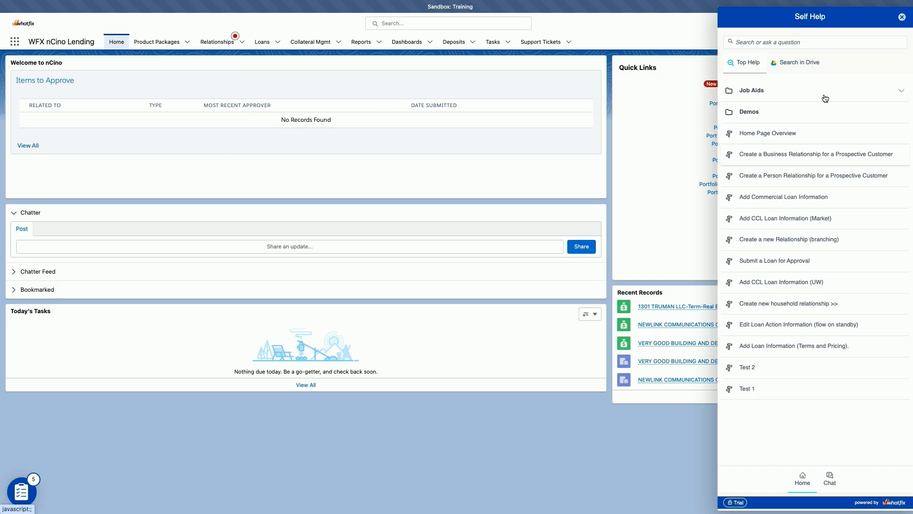
click(797, 42)
text(how do I edit the )
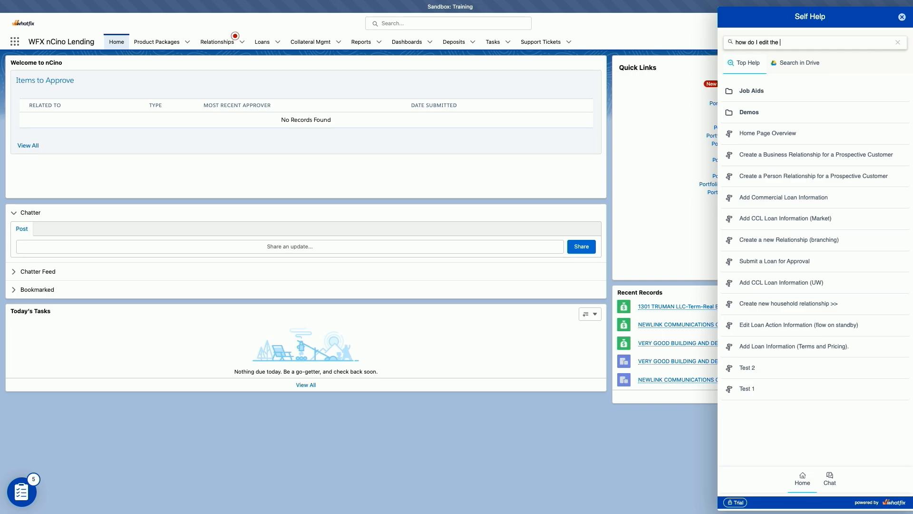
text(loan application)
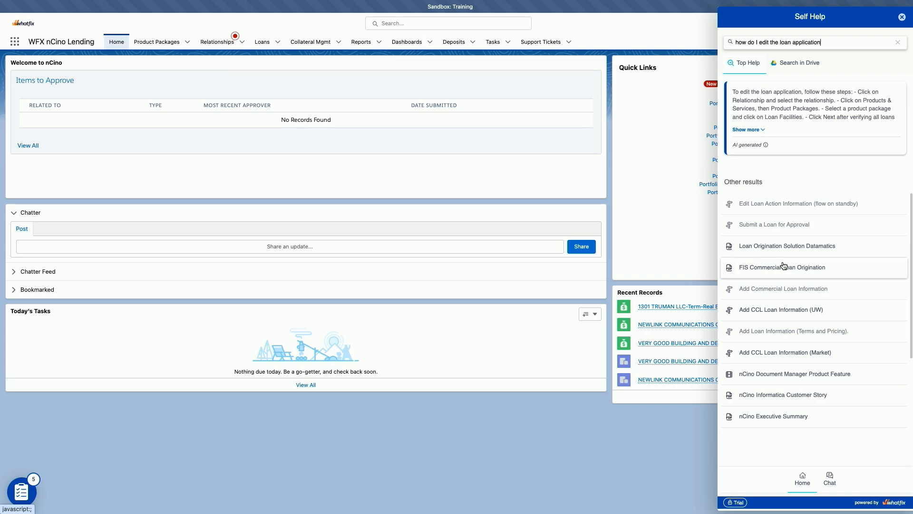
- Launch the Edit Loan Action Information (flow on standby) guide, close it at its first step and dismiss the resume prompt
click(812, 209)
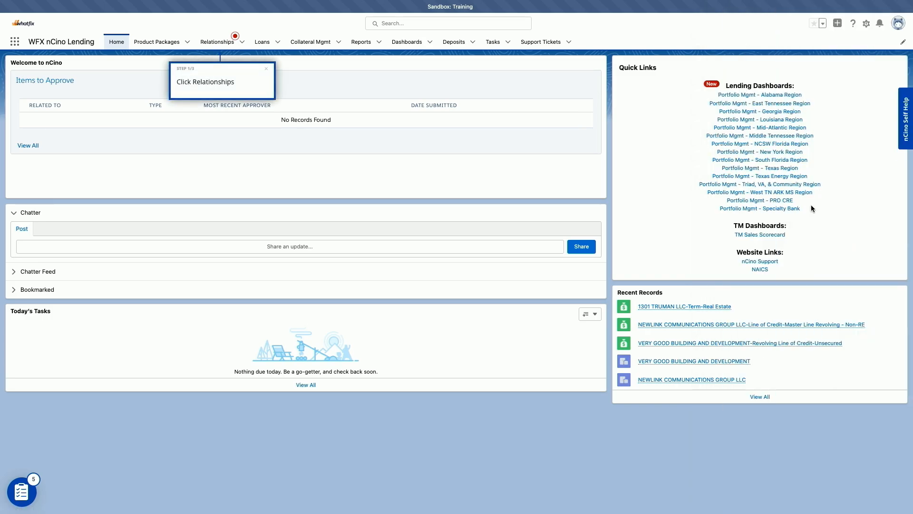
click(266, 70)
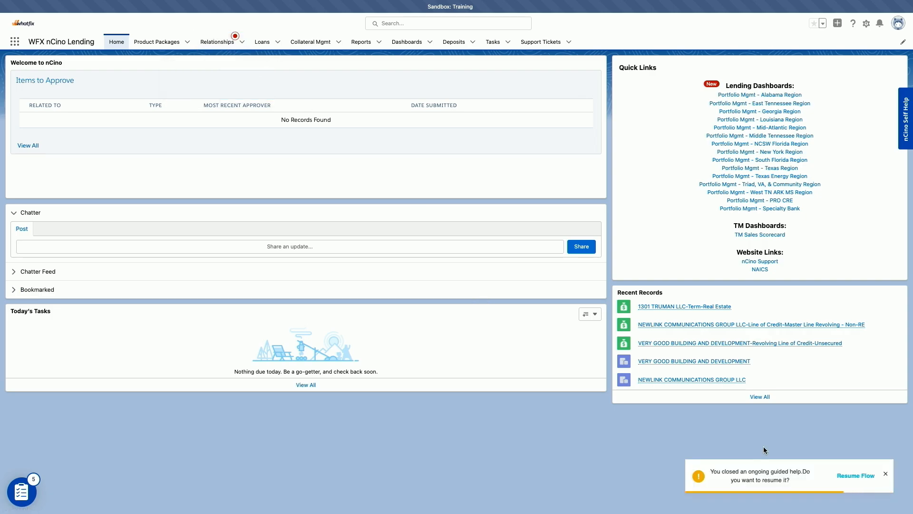
click(885, 474)
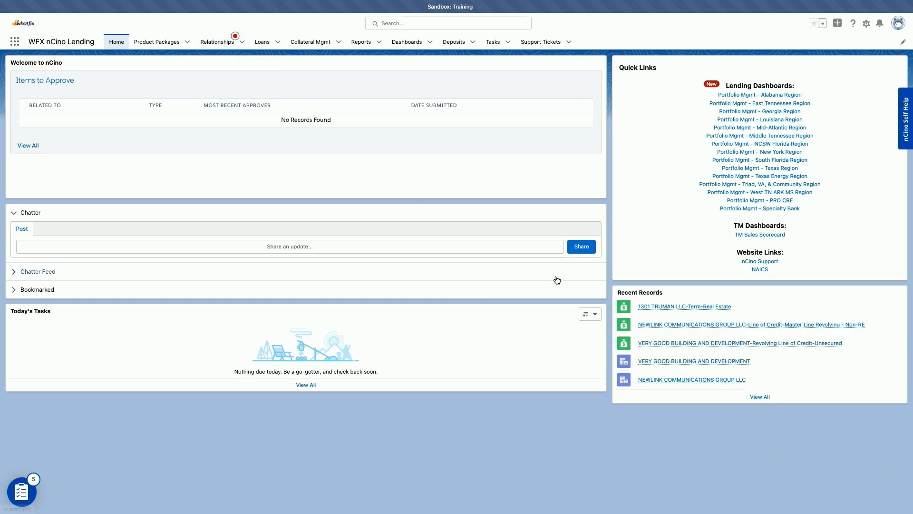
- Open the Relationships list and start a new relationship with the first Business record type
key(super+r)
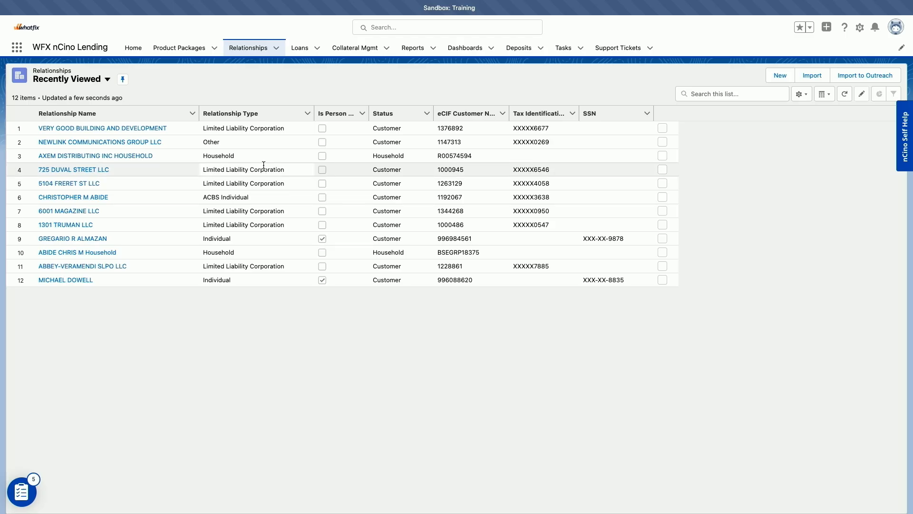
click(779, 76)
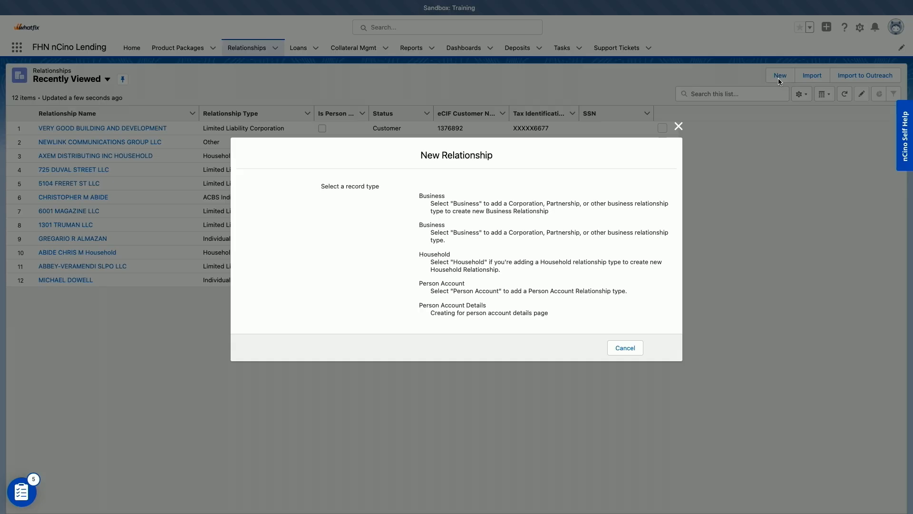
click(446, 212)
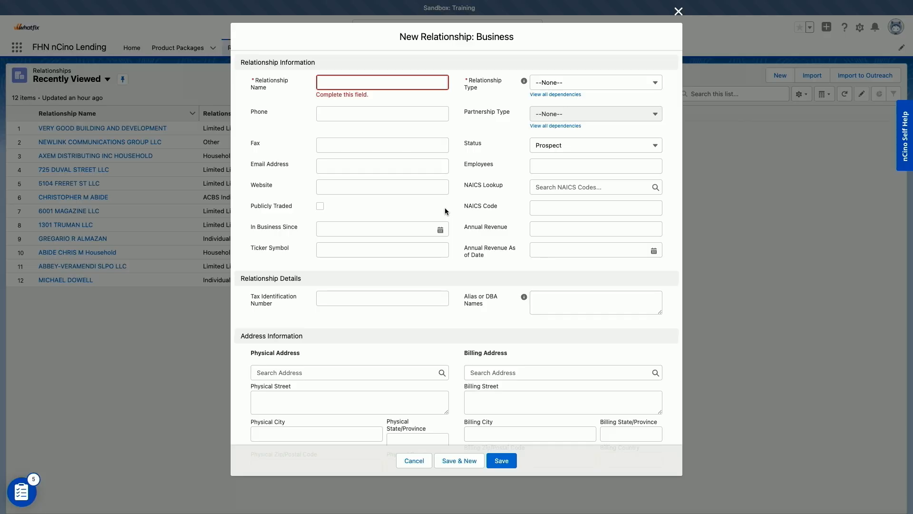
- Try an invalid phone number in the business form, view the Relationship Name and Relationship Type tips, and cancel the form
click(350, 118)
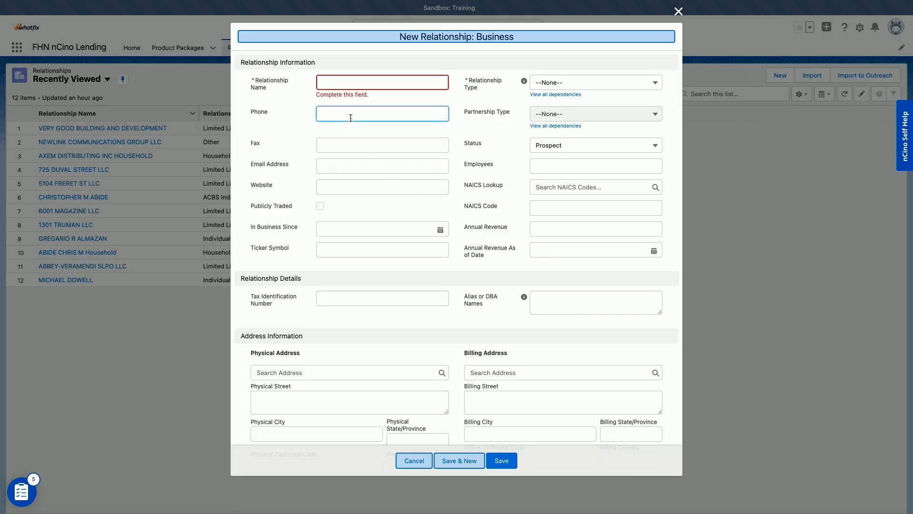
text(9999h)
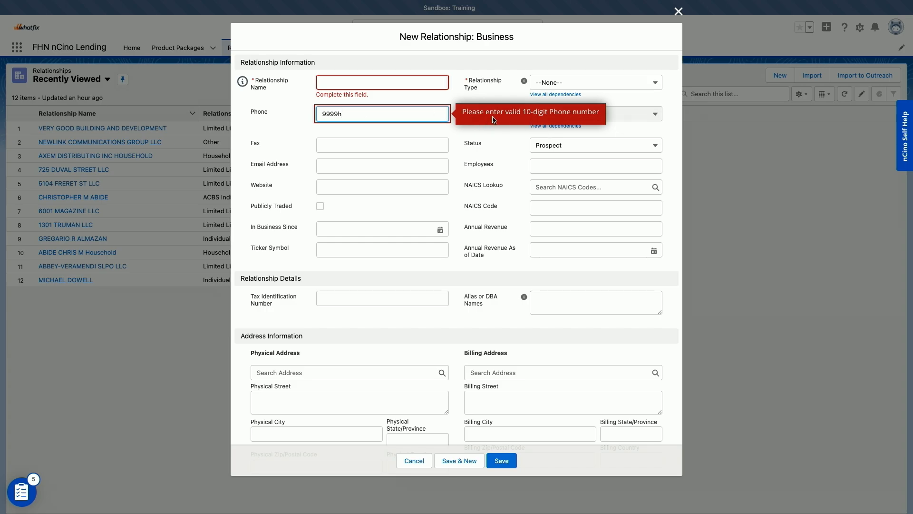
mouse_move(243, 84)
mouse_move(628, 88)
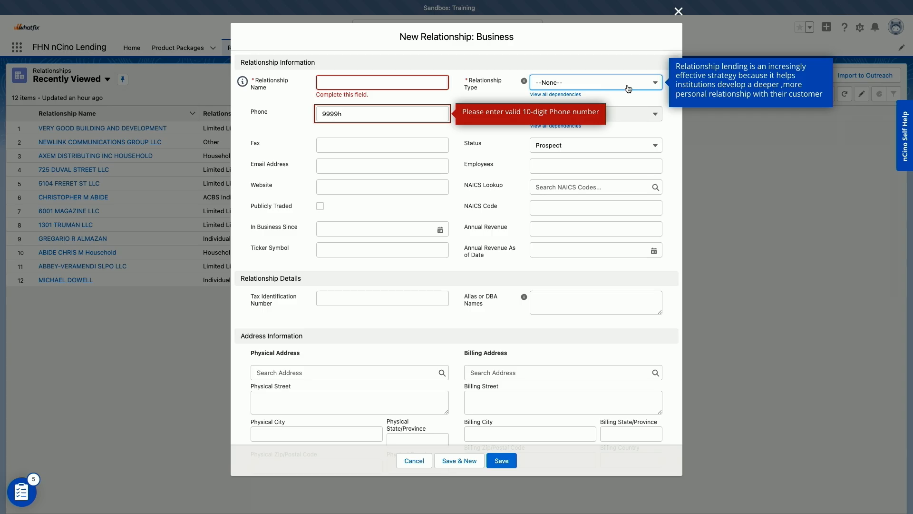
click(414, 461)
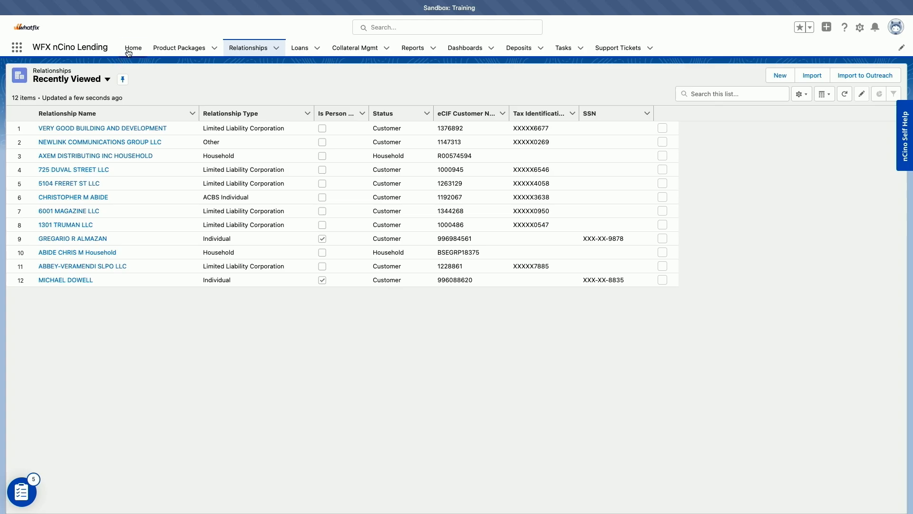
- Return to the WFX nCino Lending home page and dismiss the Welcome to nCino pop-up
click(128, 50)
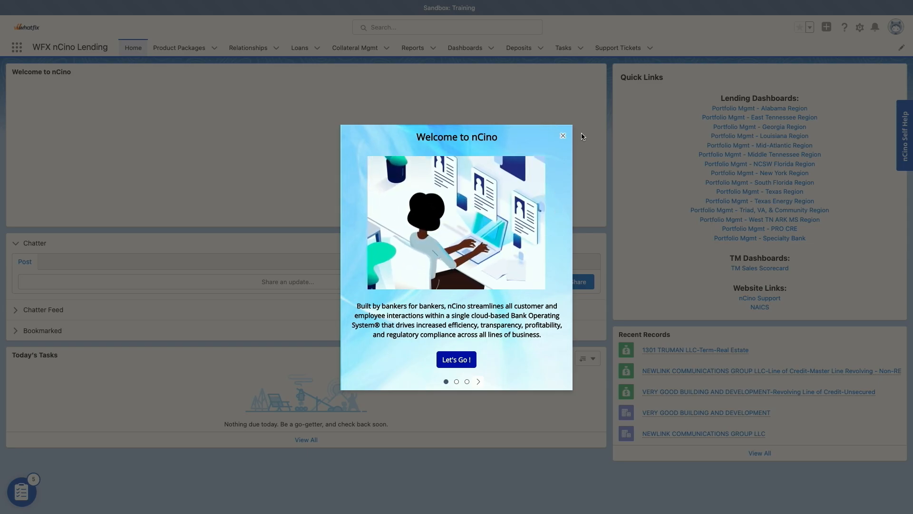
click(563, 137)
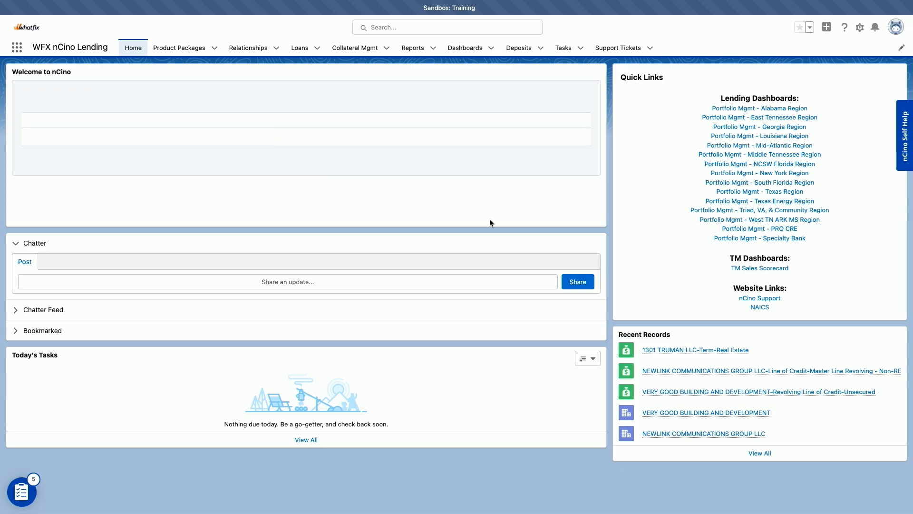
mouse_move(350, 3)
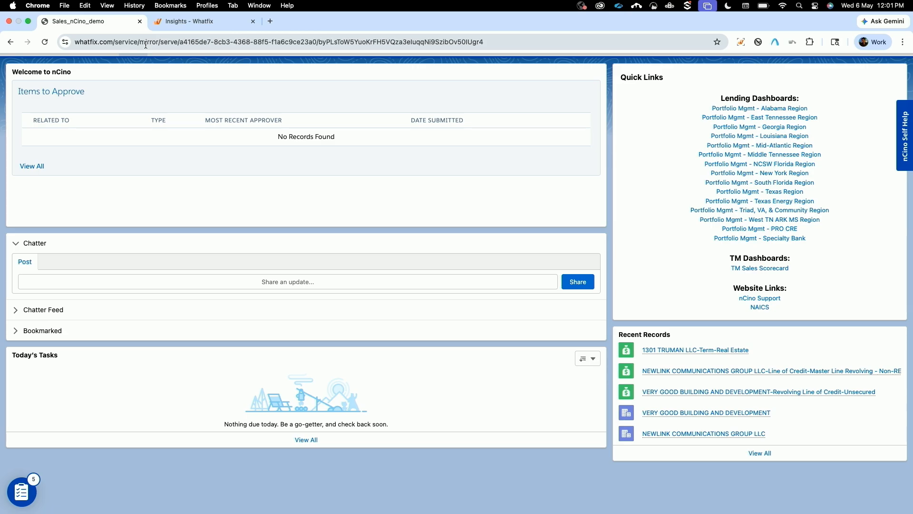
- Switch to Whatfix Analytics and view the Add Products to Quote to Configure Pricing path details in the Create A New Quote widget
click(181, 24)
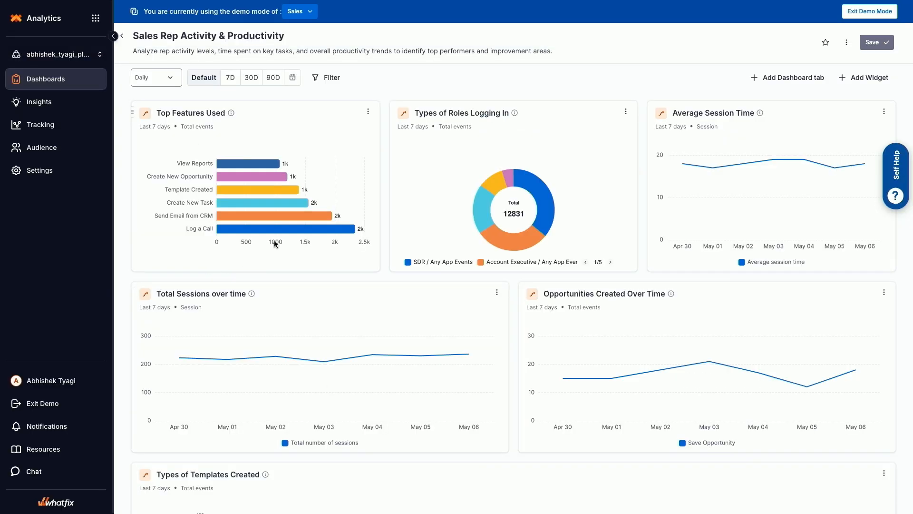
scroll(274, 241, down, 5)
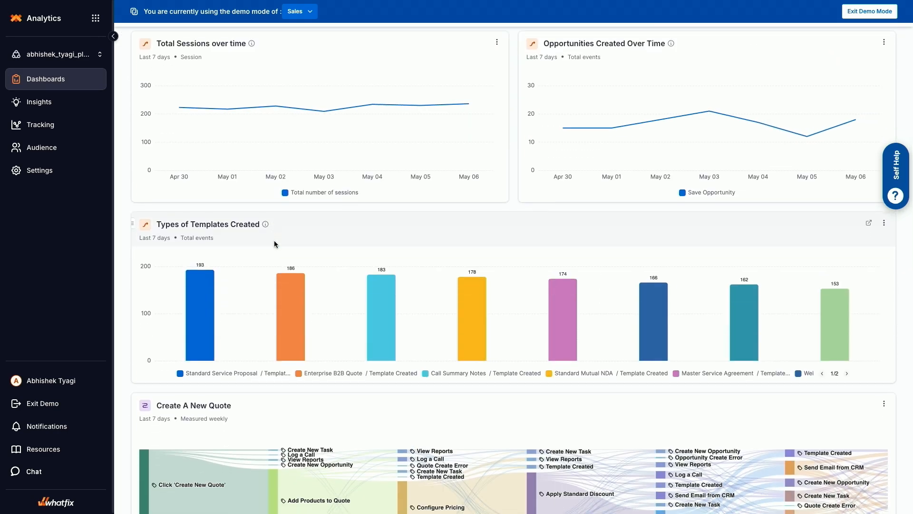
scroll(274, 240, down, 2)
mouse_move(315, 389)
mouse_move(366, 402)
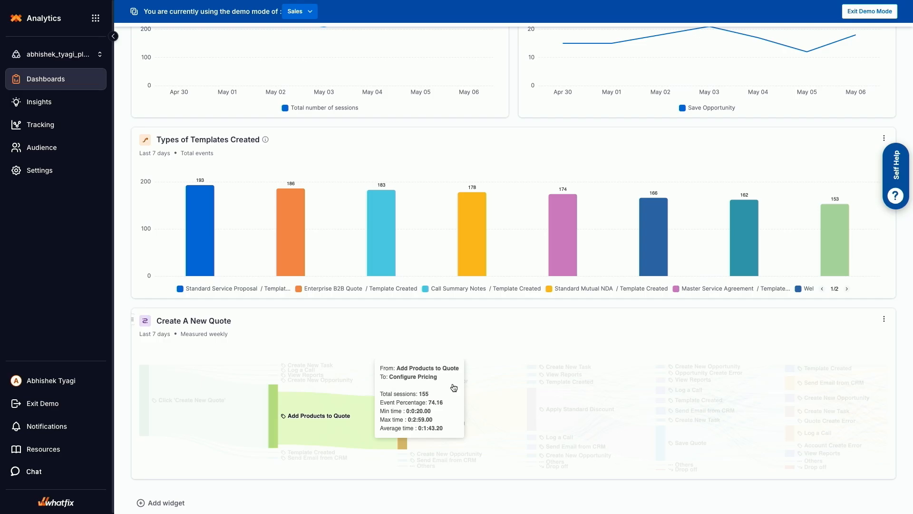
- Review the template, session and opportunity charts, returning to the start of the Sales Rep Activity & Productivity dashboard
scroll(358, 217, up, 2)
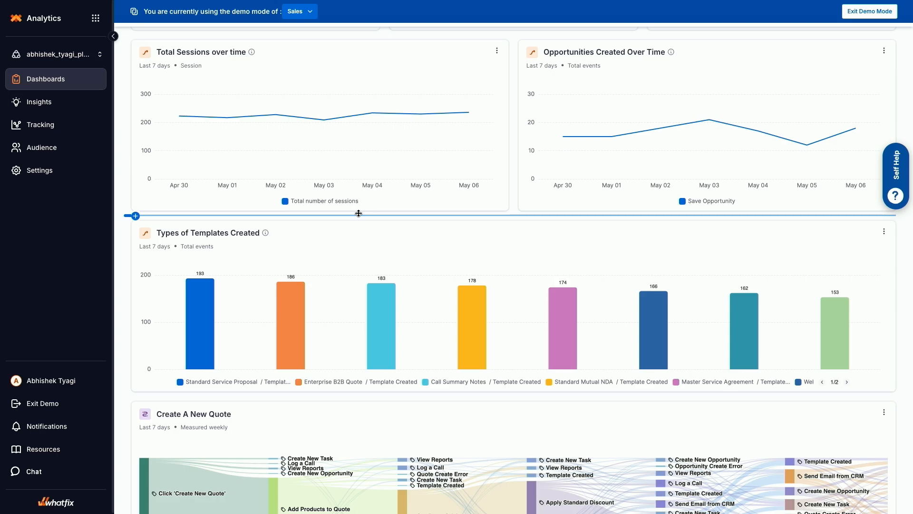
scroll(358, 213, up, 2)
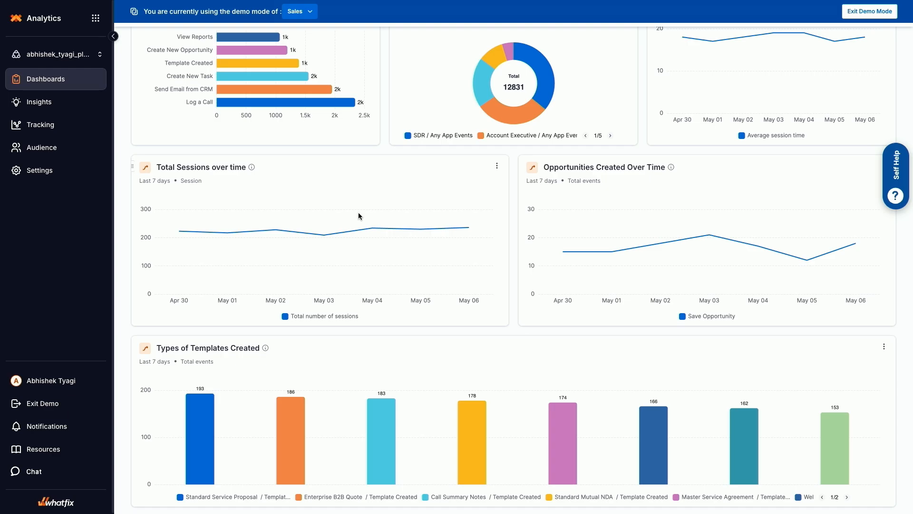
scroll(367, 256, up, 3)
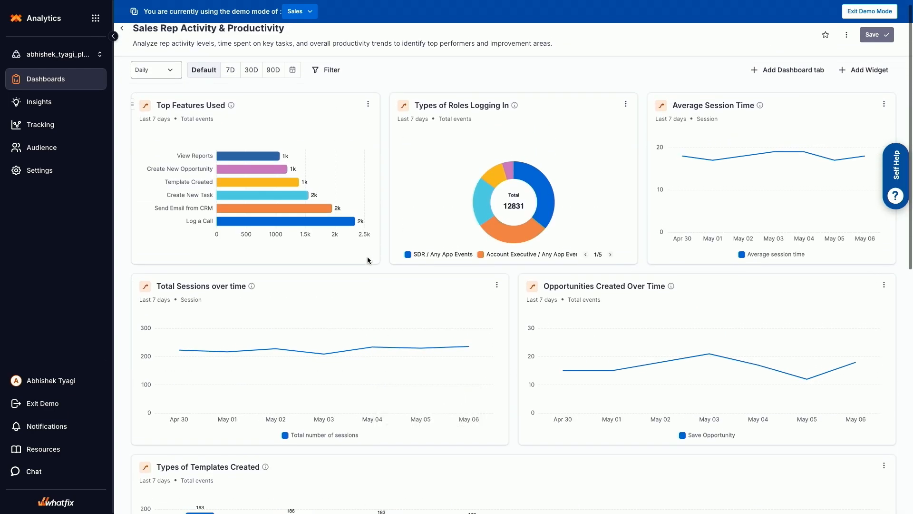